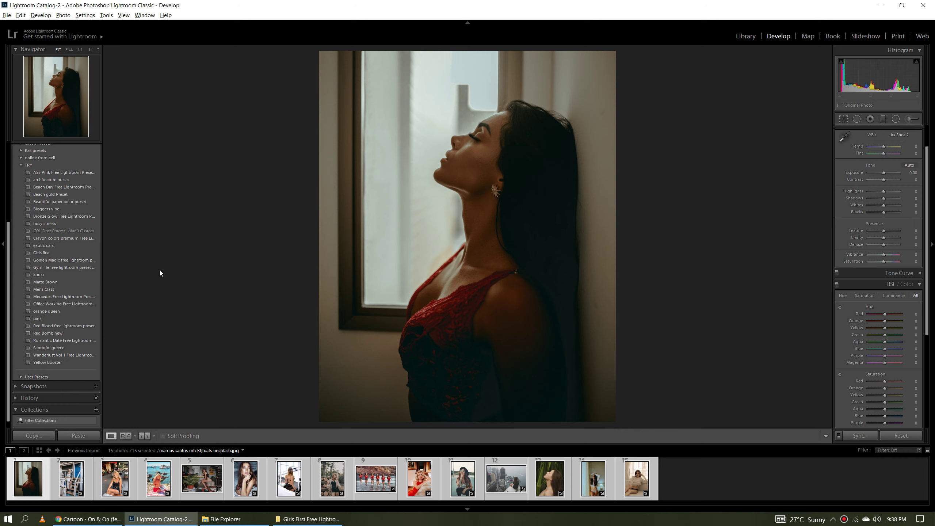
Apply the Girls first preset to the red-lace window portrait and inspect her face at 1:1
click(56, 253)
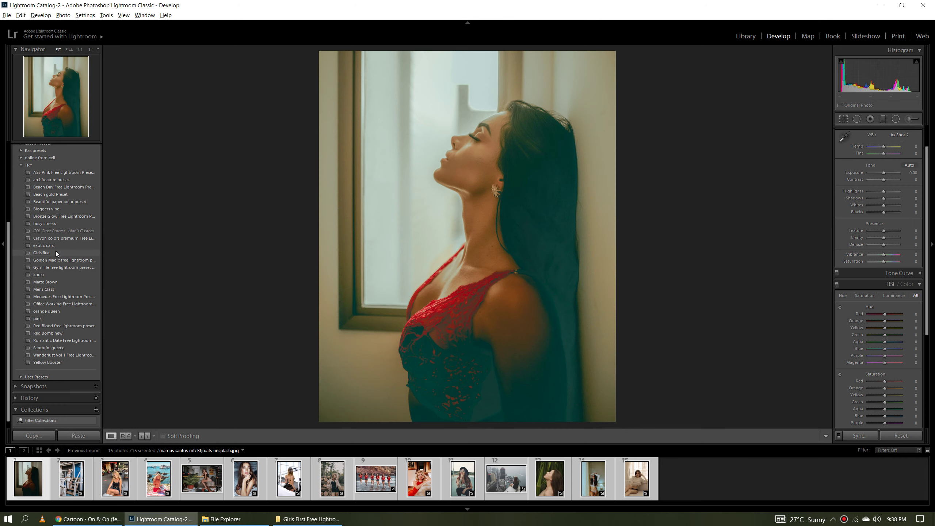
click(410, 169)
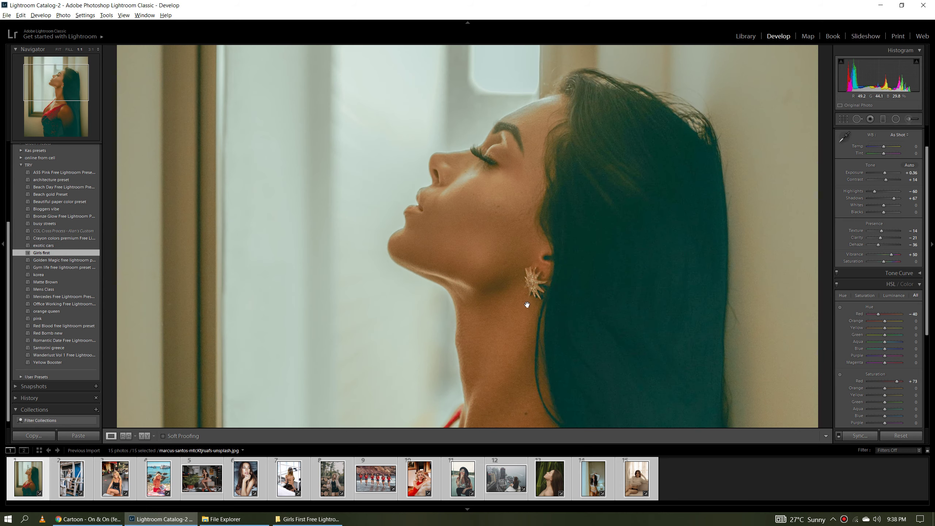
drag(527, 303, 527, 269)
scroll(505, 338, down, 2)
scroll(509, 288, down, 2)
scroll(499, 313, down, 2)
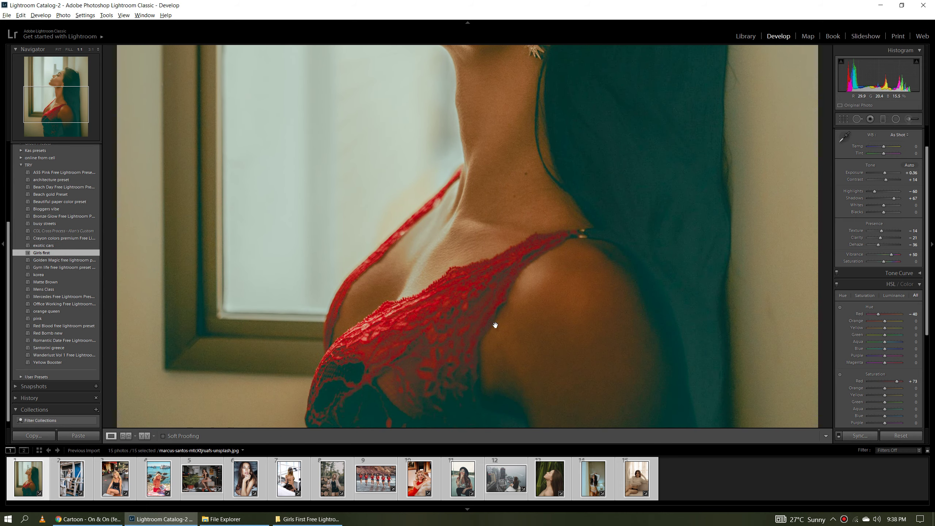
scroll(495, 241, down, 2)
scroll(496, 217, down, 2)
scroll(485, 269, up, 2)
scroll(474, 346, up, 3)
Compare before and after while raising Vibrance to +62, then return to the single edited view
key(y)
drag(891, 254, 893, 254)
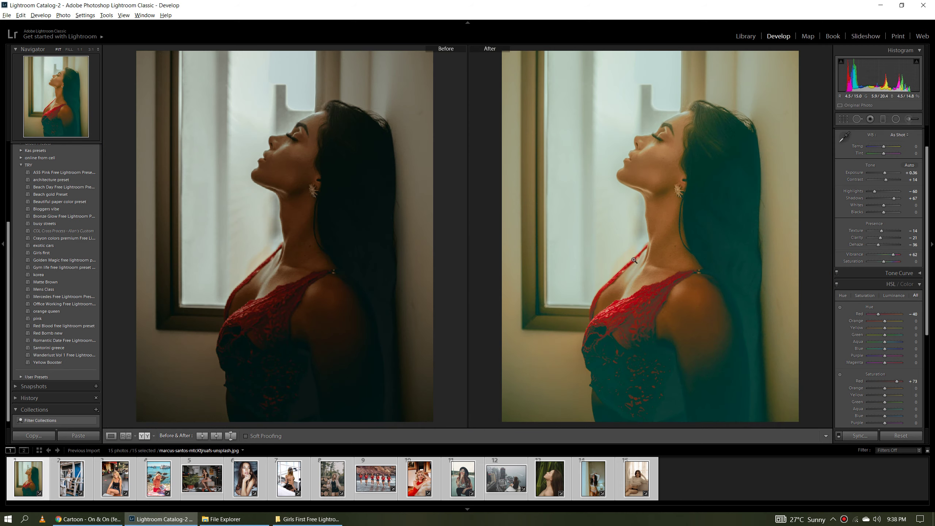
key(y)
click(67, 488)
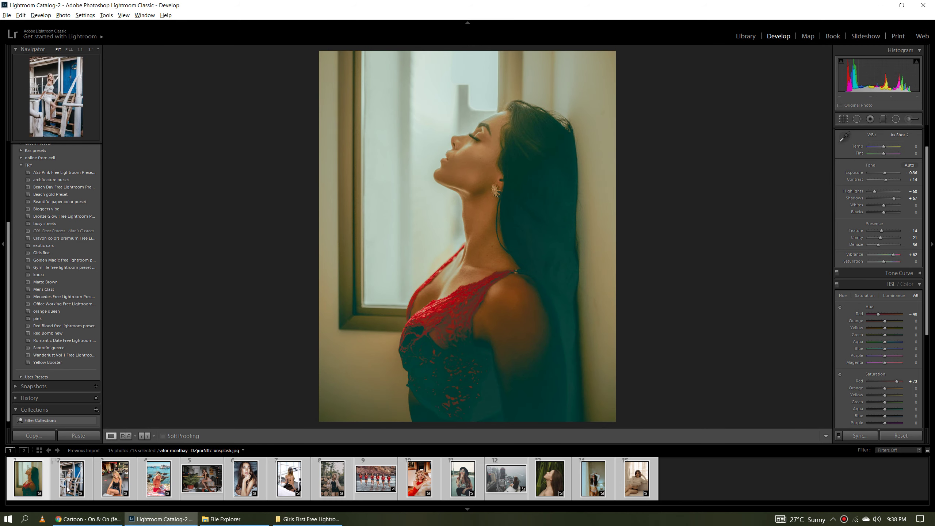
Apply Girls first to the stair portrait and compare it with the original at 1:1
click(693, 488)
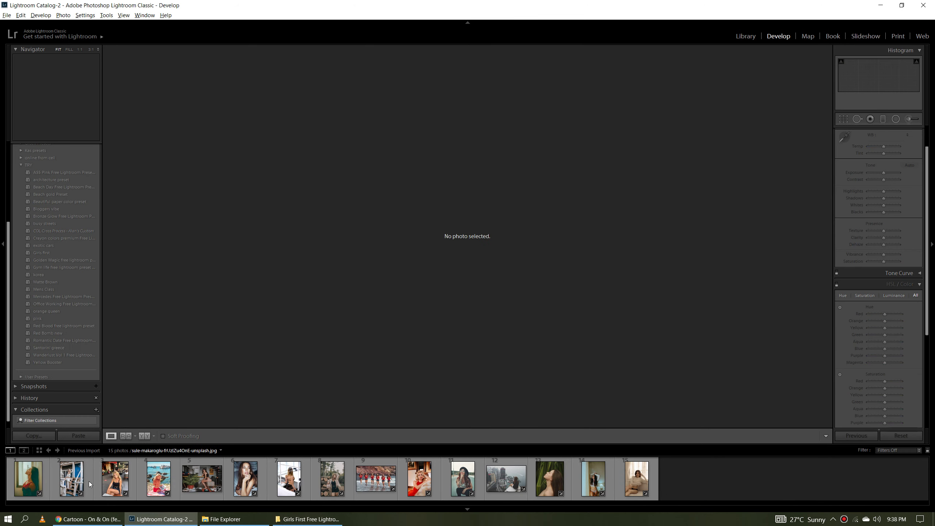
click(77, 483)
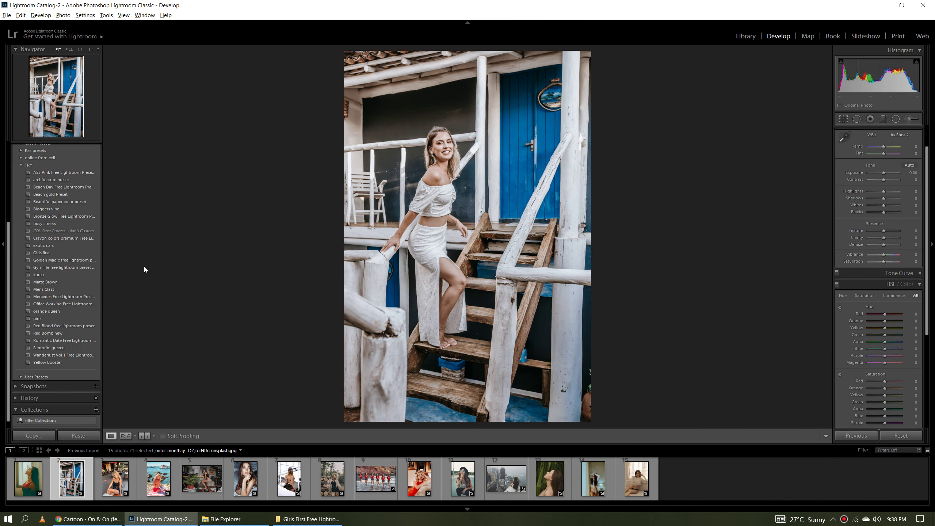
click(41, 253)
key(y)
key(z)
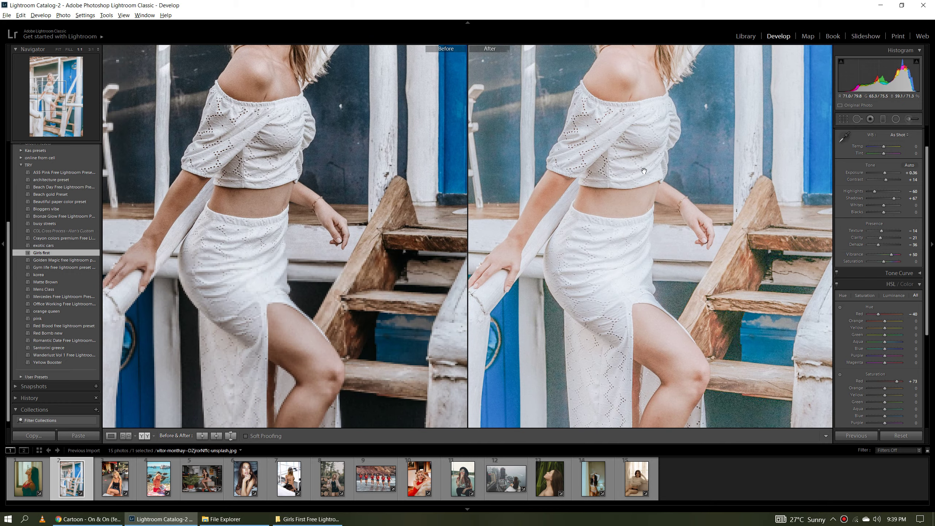
mouse_move(644, 155)
mouse_down()
mouse_move(642, 132)
mouse_move(684, 213)
mouse_move(800, 224)
mouse_move(450, 272)
mouse_move(475, 33)
mouse_up()
key(y)
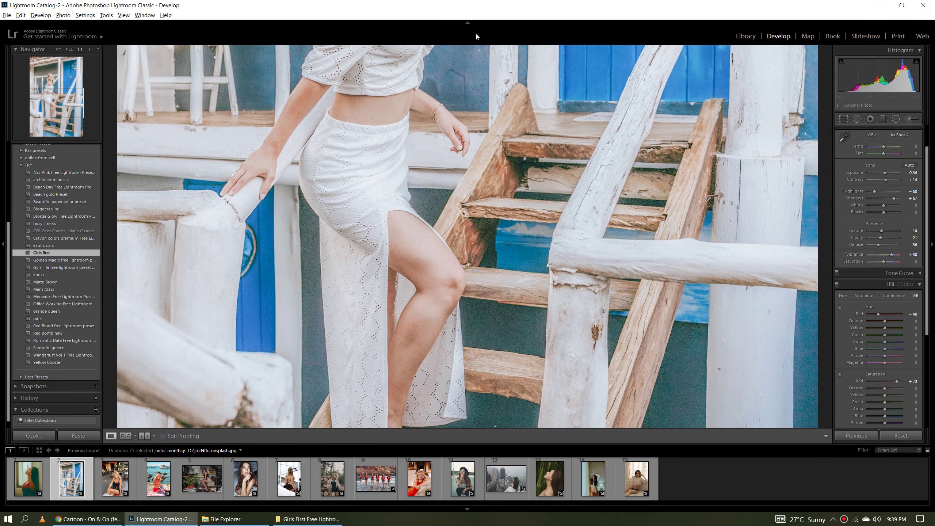
Inspect the stairs, basket, face and porch roof up close, re-compare, and open the café portrait
drag(484, 307, 507, 156)
drag(381, 380, 511, 184)
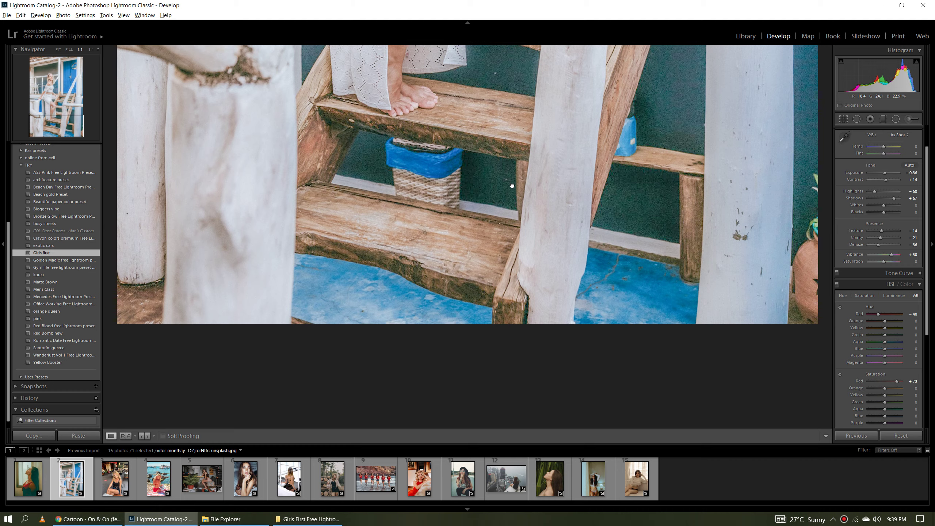
drag(508, 70, 494, 304)
mouse_move(494, 207)
mouse_down()
mouse_move(488, 297)
mouse_move(477, 321)
mouse_move(472, 259)
mouse_move(477, 383)
mouse_up()
drag(479, 236, 483, 300)
key(y)
key(y)
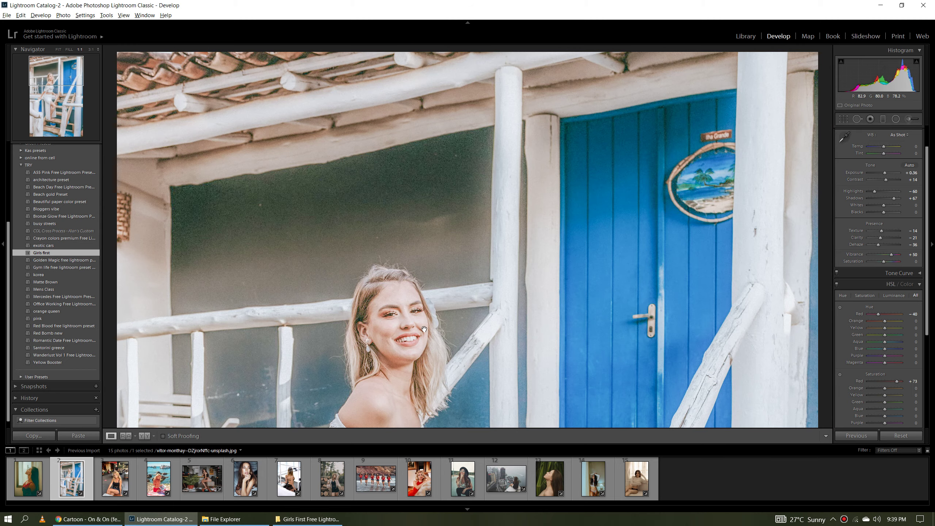
click(424, 329)
click(113, 482)
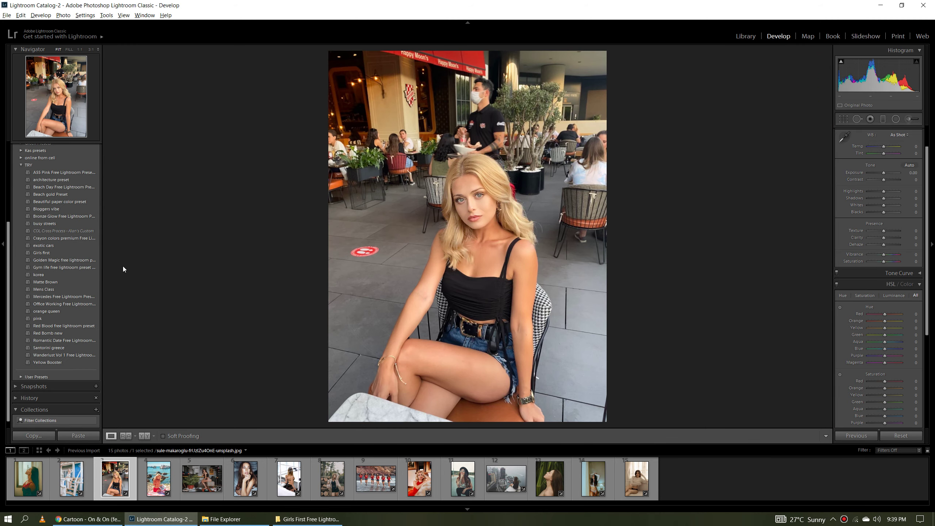
Apply Girls first to the café portrait and compare her torso and outfit at 1:1
click(41, 253)
key(y)
click(648, 221)
drag(679, 258, 680, 147)
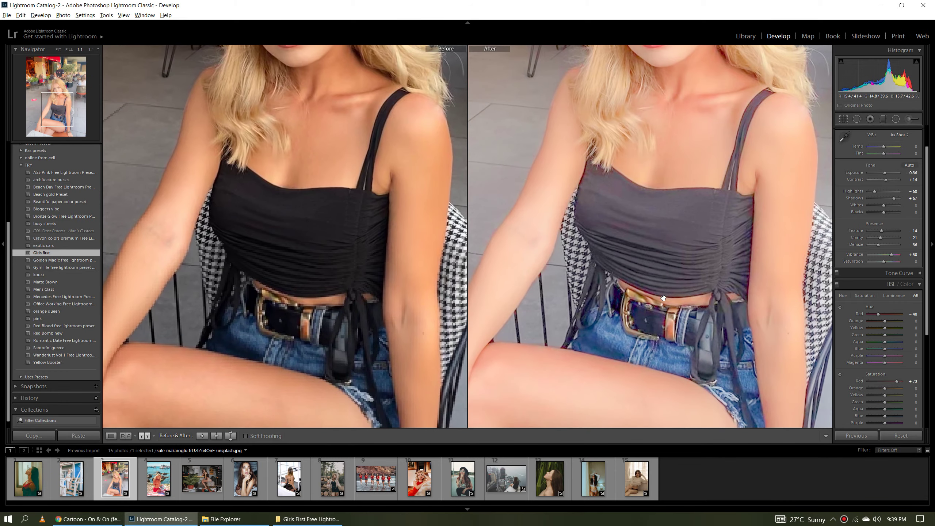
mouse_move(682, 311)
mouse_down()
mouse_move(682, 168)
mouse_move(649, 354)
mouse_move(678, 125)
mouse_up()
Fit the café portrait to view, lift the Blacks slightly, and open the beach photo
click(689, 209)
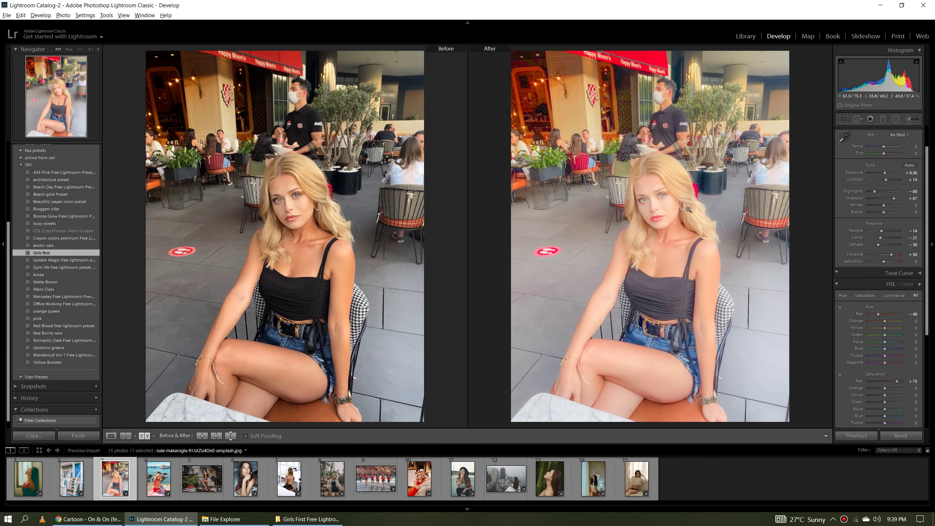
key(y)
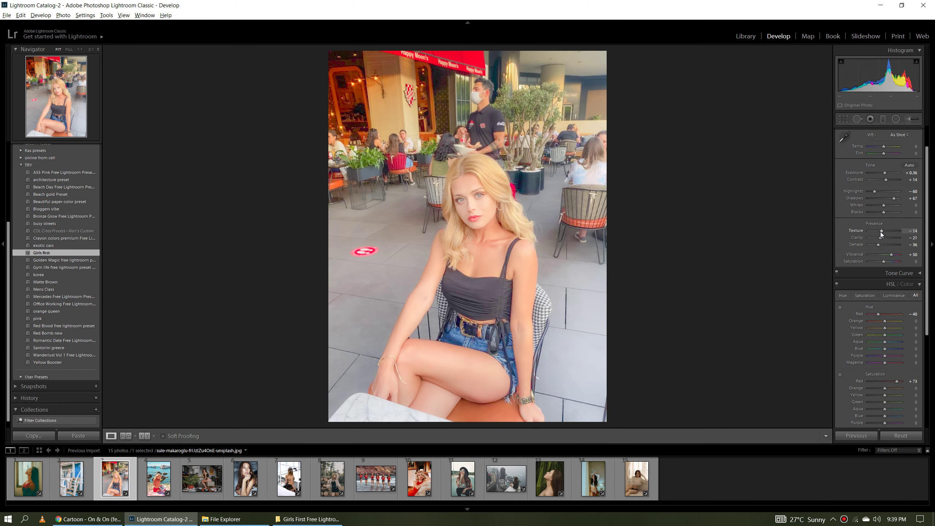
mouse_move(878, 214)
mouse_down()
mouse_move(893, 213)
mouse_move(876, 217)
mouse_up()
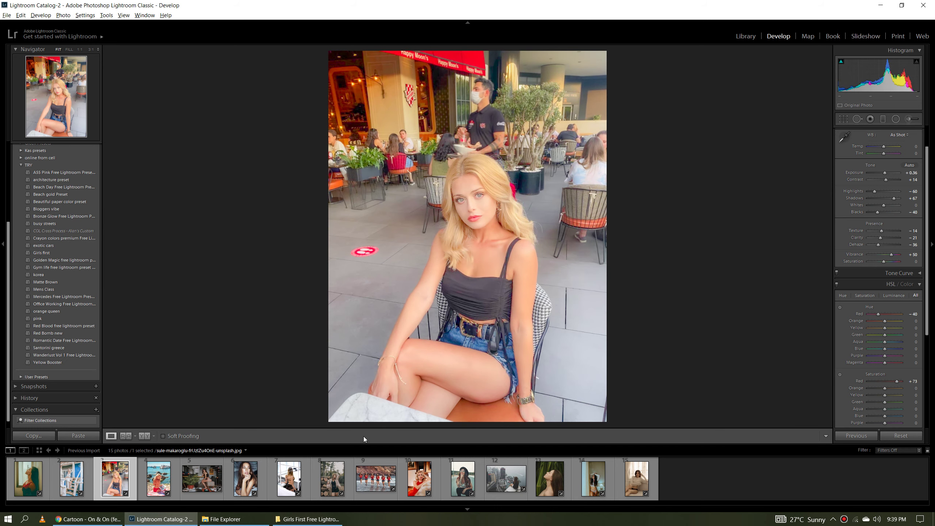
click(158, 478)
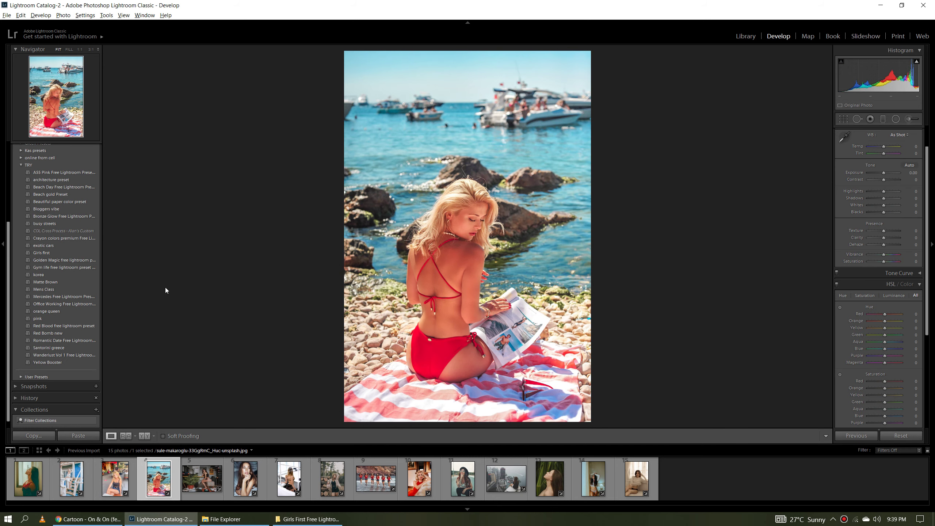
Open the bed portrait (filmstrip photo 6) and apply the Girls first preset
click(246, 478)
click(41, 253)
Compare the bed portrait's eyes and lips before and after at 1:1
key(y)
click(627, 162)
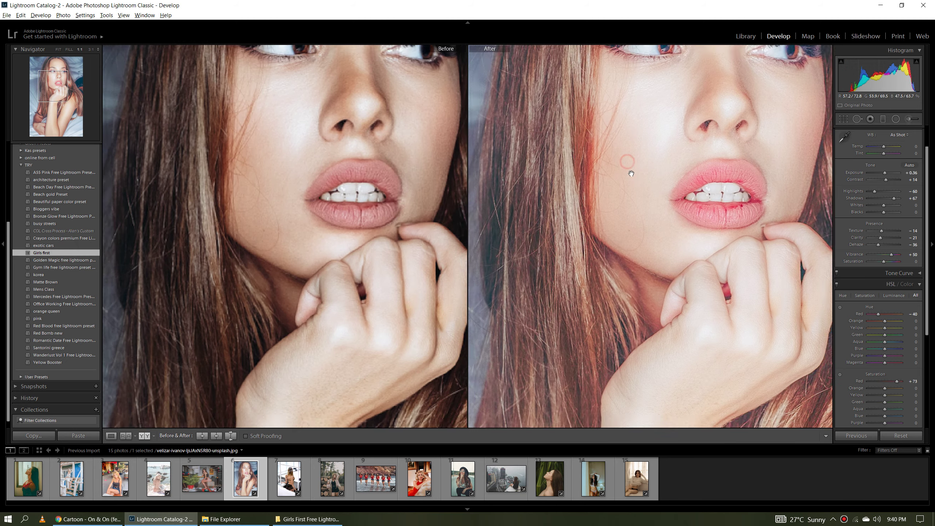
drag(625, 167, 726, 350)
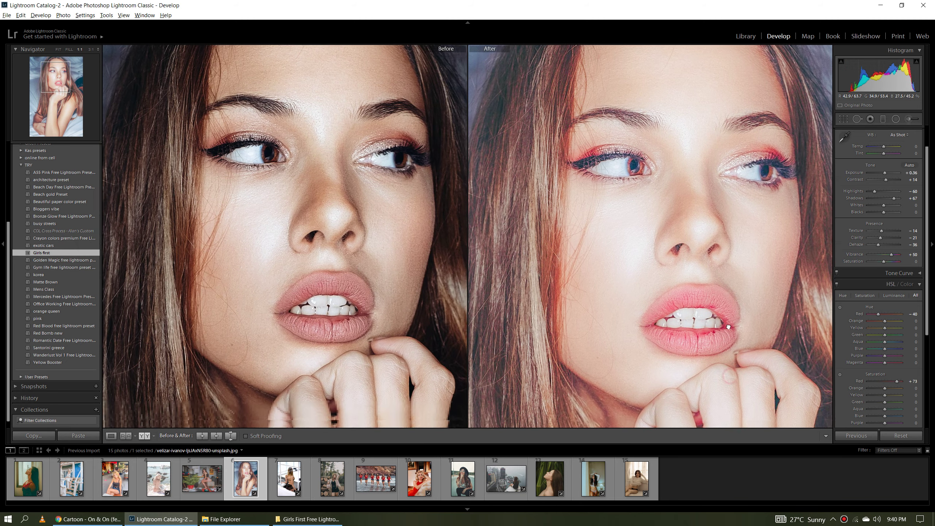
drag(731, 374, 731, 292)
key(d)
Check her face at 1:1 in the single view, re-compare, and open the window-from-behind photo
click(497, 160)
drag(499, 173, 503, 247)
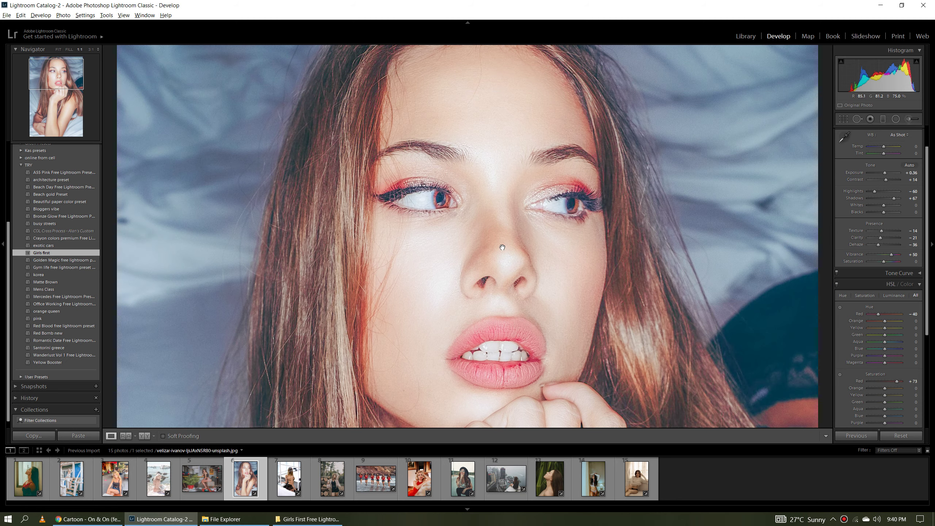
click(502, 247)
key(y)
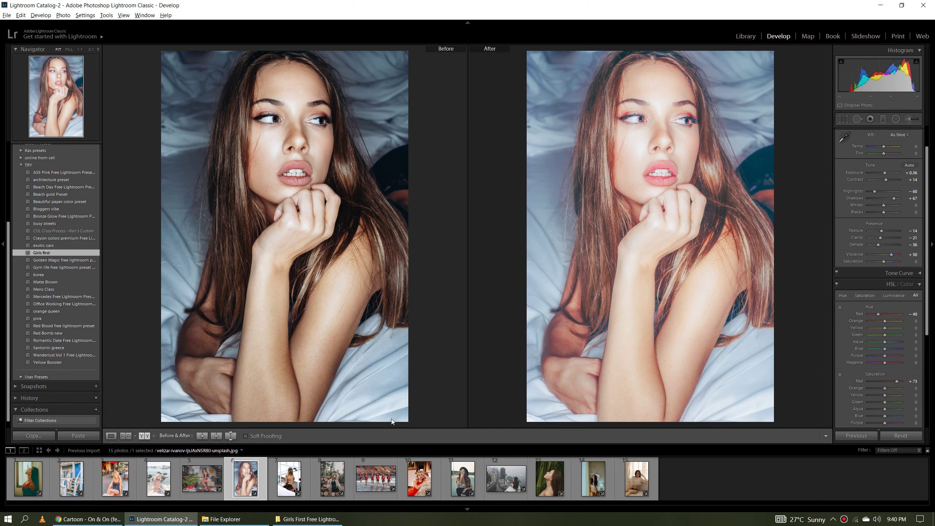
key(d)
click(288, 478)
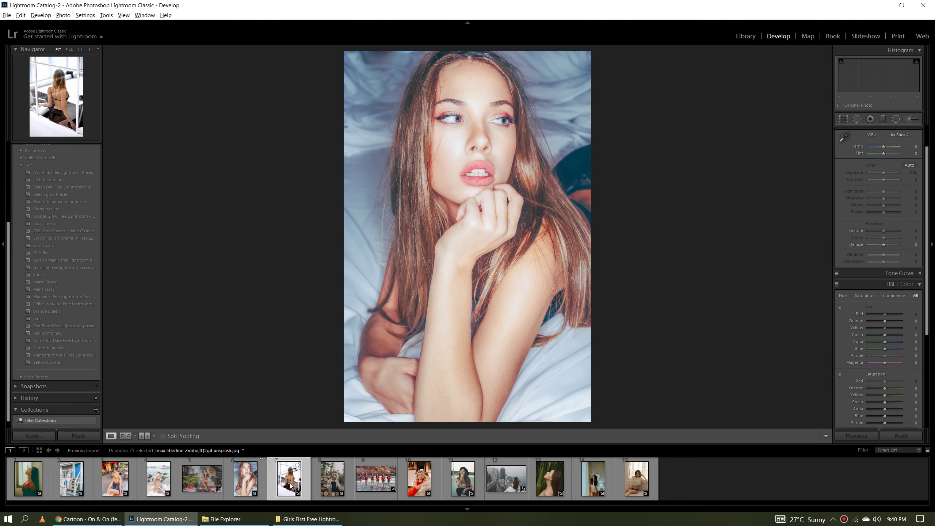
Apply Girls first to the window photo, set Exposure to -0.60, tone down Vibrance, then open the log-pile portrait
click(69, 253)
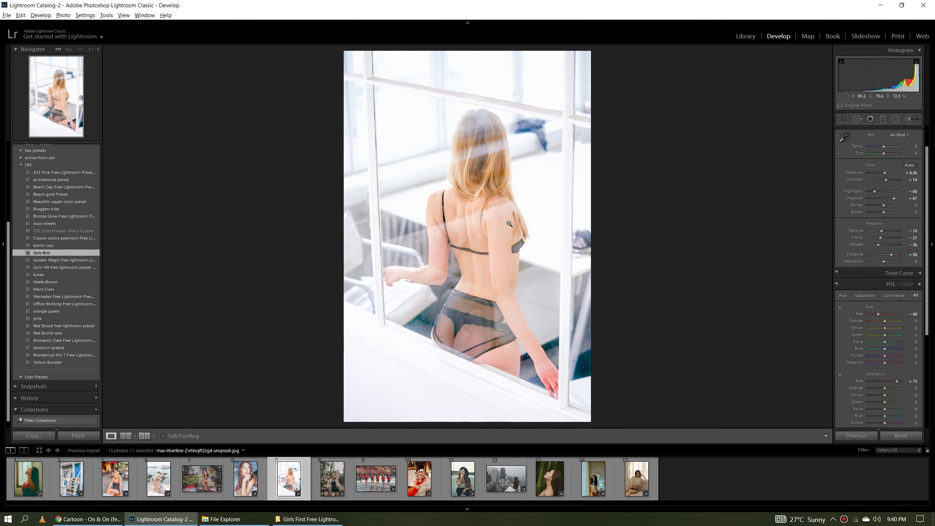
key(y)
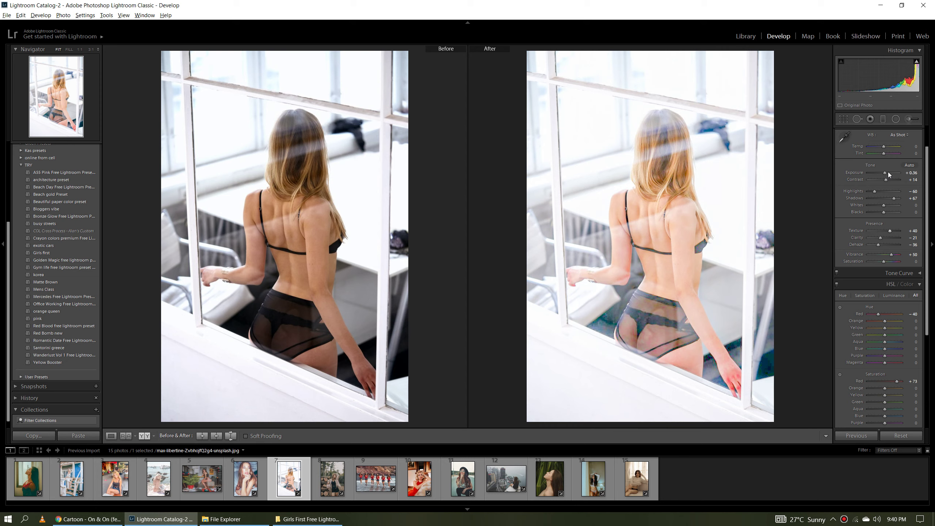
drag(884, 173, 882, 173)
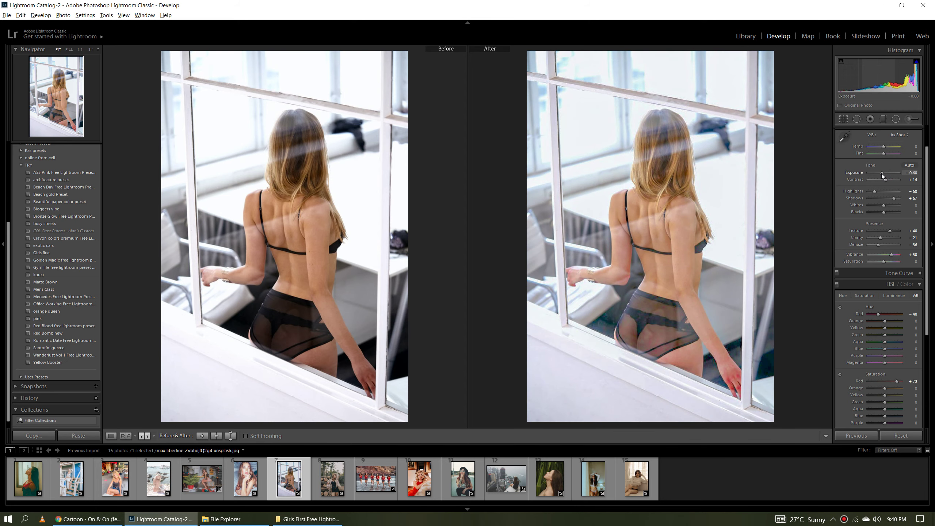
click(685, 222)
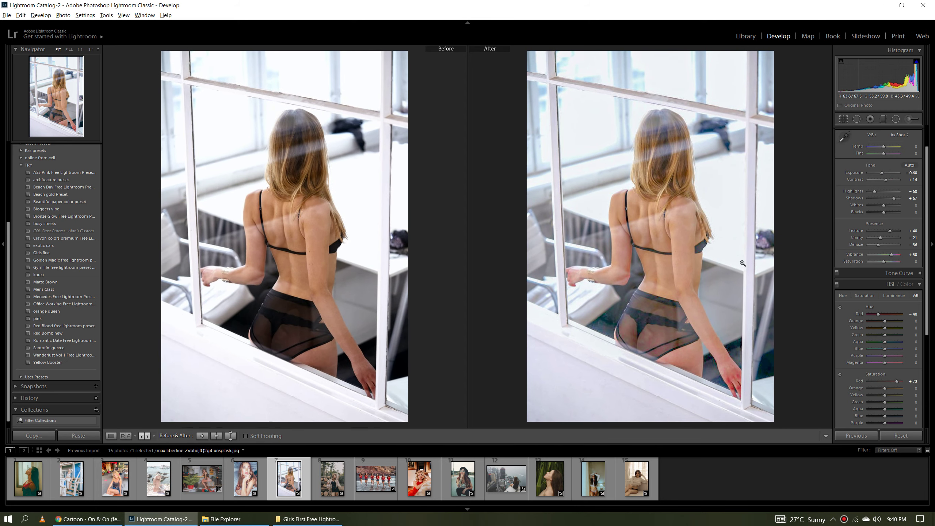
drag(891, 254, 893, 254)
click(330, 477)
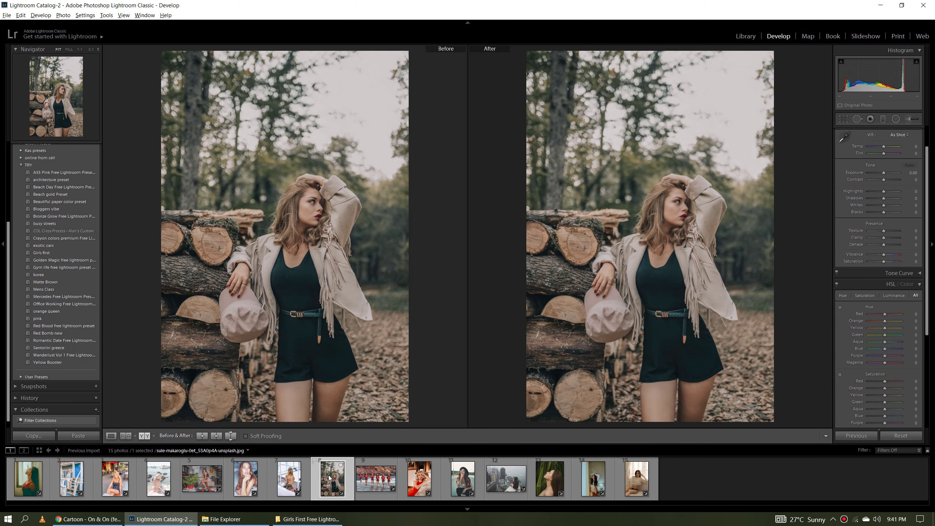
Apply Girls first to the log-pile portrait, compare her face and jacket at 1:1, then open the red-dress portrait
key(y)
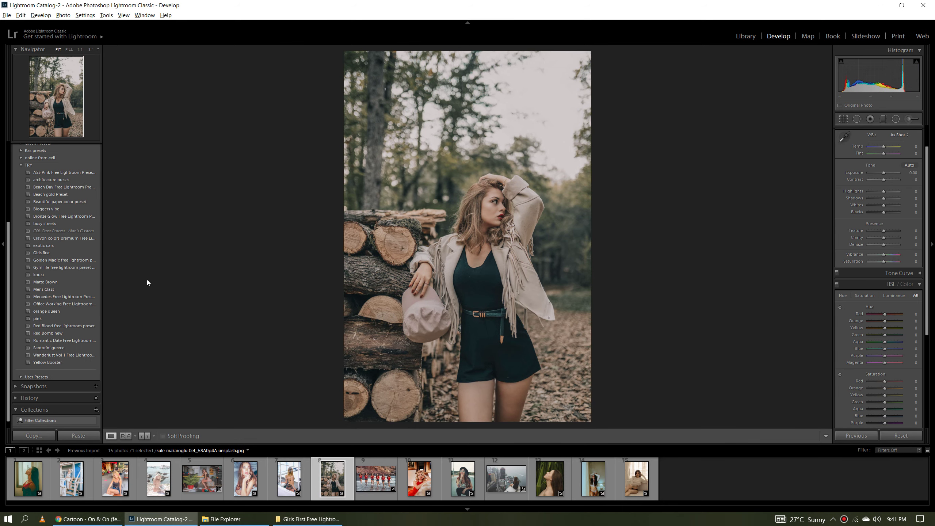
click(41, 253)
key(y)
click(611, 262)
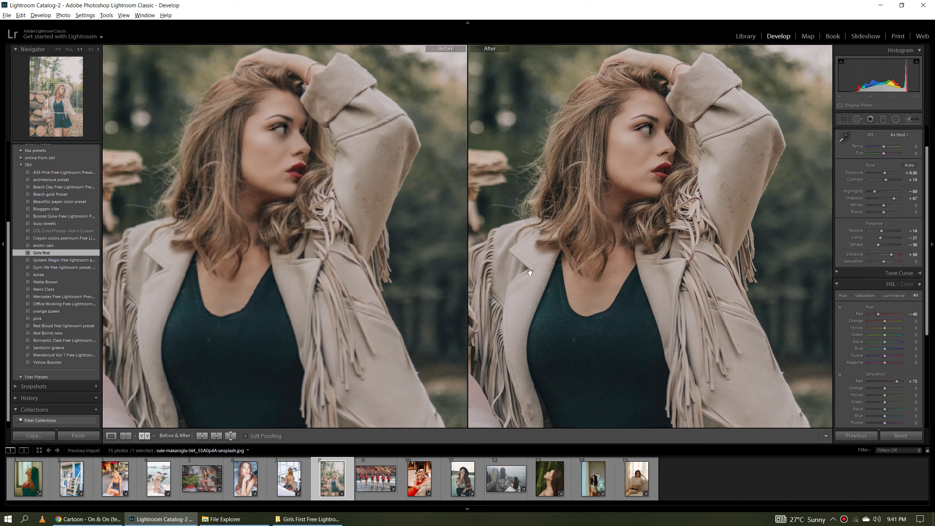
mouse_move(616, 261)
mouse_down()
mouse_move(611, 287)
mouse_move(629, 284)
mouse_up()
mouse_move(579, 324)
mouse_down()
mouse_move(619, 286)
mouse_move(586, 272)
mouse_up()
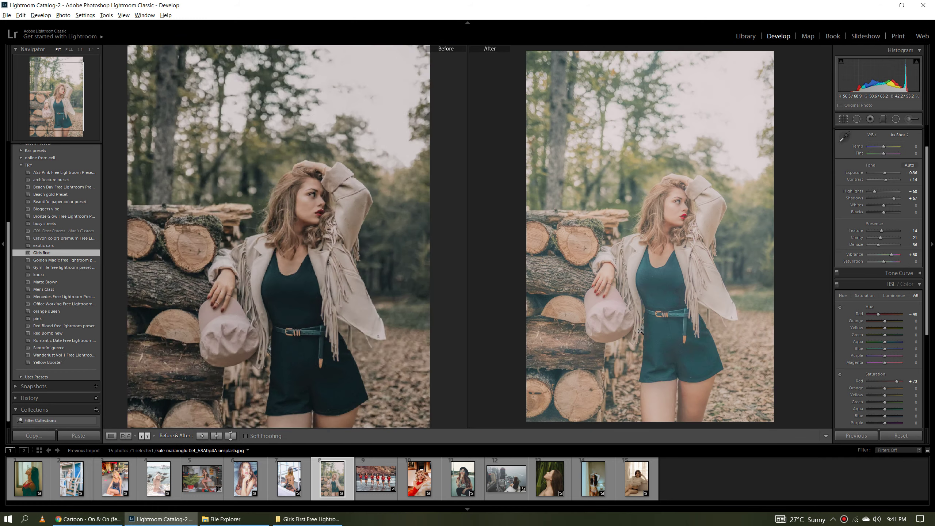
click(639, 331)
click(418, 478)
key(y)
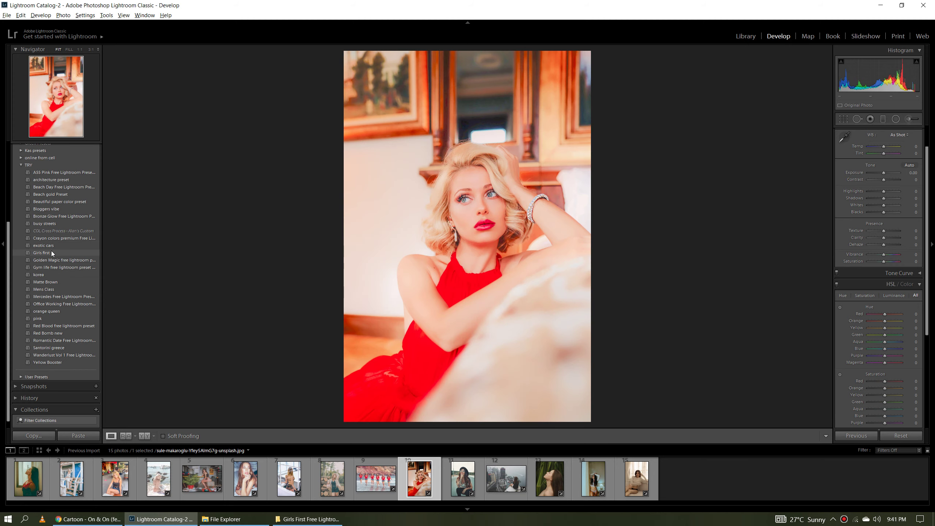
Apply Girls first to the red-dress blonde portrait, compare at 1:1, then open photo 11
click(51, 253)
click(485, 209)
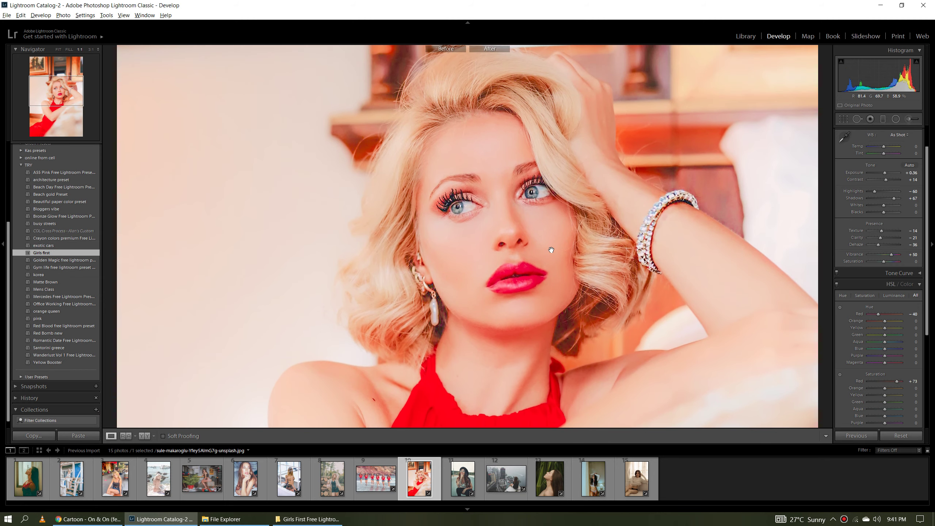
key(y)
click(463, 478)
Apply Girls first to the hat-wearing road portrait and compare her face and hat at 1:1
click(67, 252)
key(y)
click(545, 243)
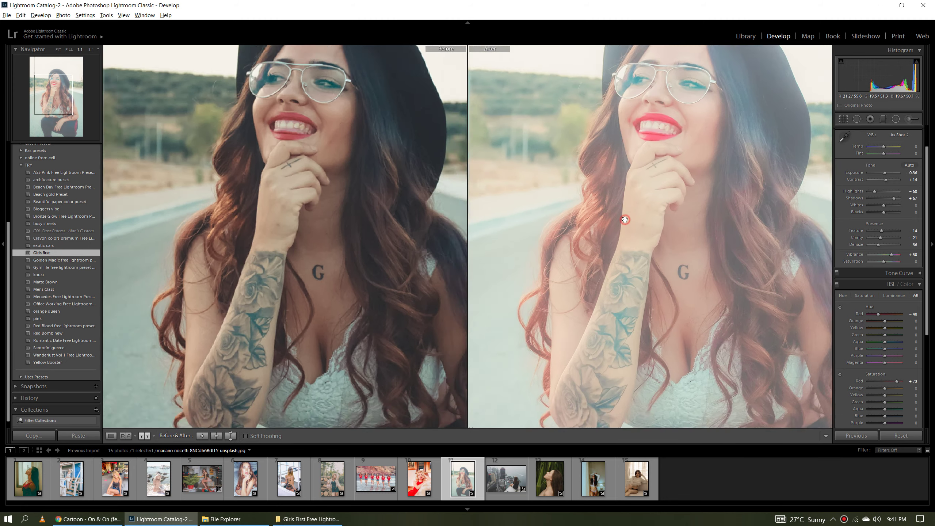
drag(705, 248, 678, 376)
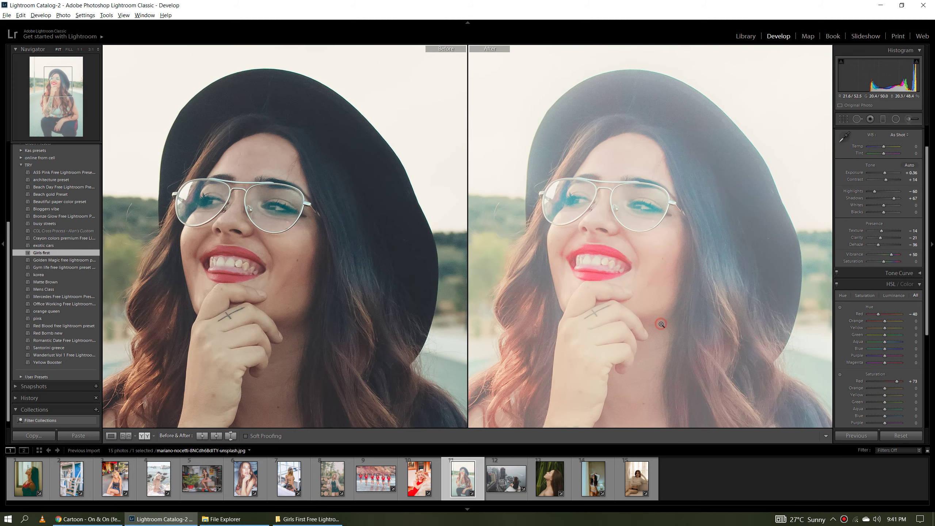
click(661, 324)
Raise Contrast to +74 and lower Exposure to -1.07, checking the face up close
mouse_move(885, 180)
mouse_down()
mouse_move(894, 179)
mouse_move(881, 172)
mouse_up()
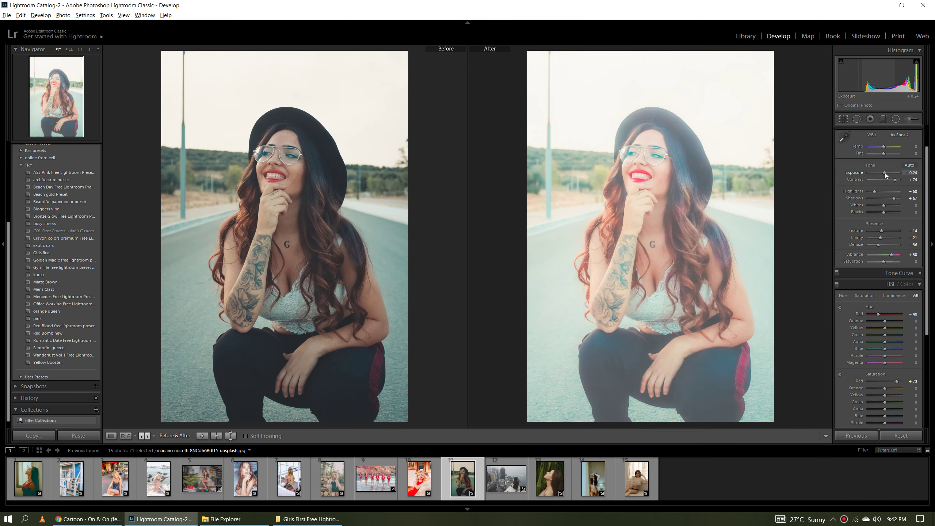
drag(605, 164, 649, 249)
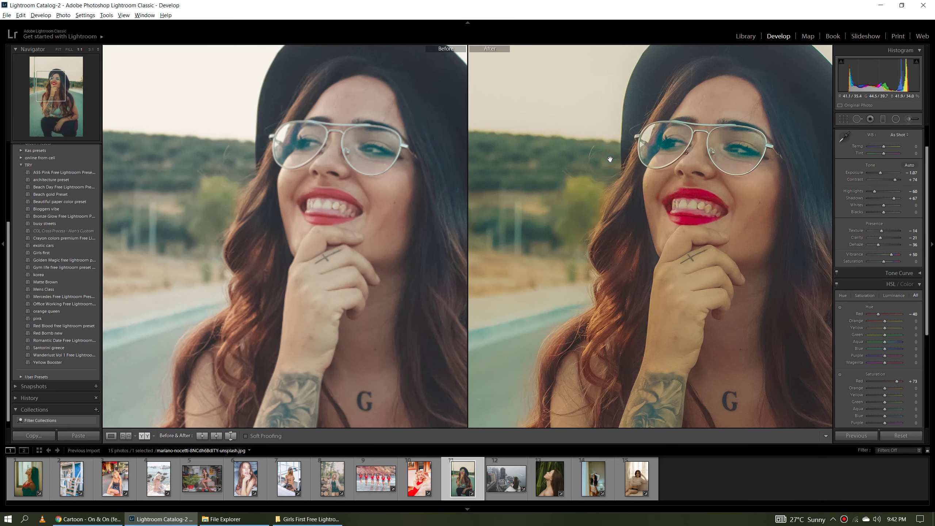
key(y)
scroll(593, 183, down, 2)
scroll(584, 342, up, 3)
scroll(563, 251, up, 2)
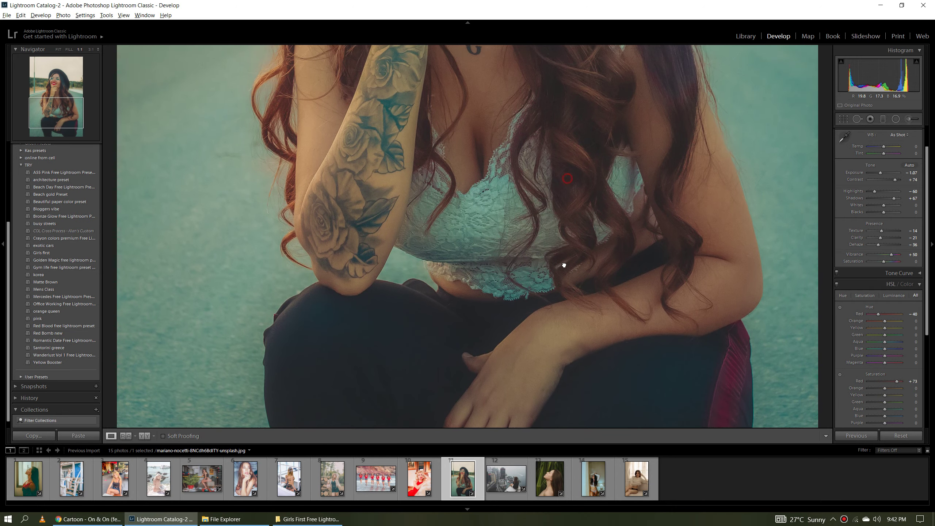
scroll(564, 252, up, 1)
scroll(562, 312, up, 2)
scroll(555, 311, up, 1)
scroll(547, 276, up, 2)
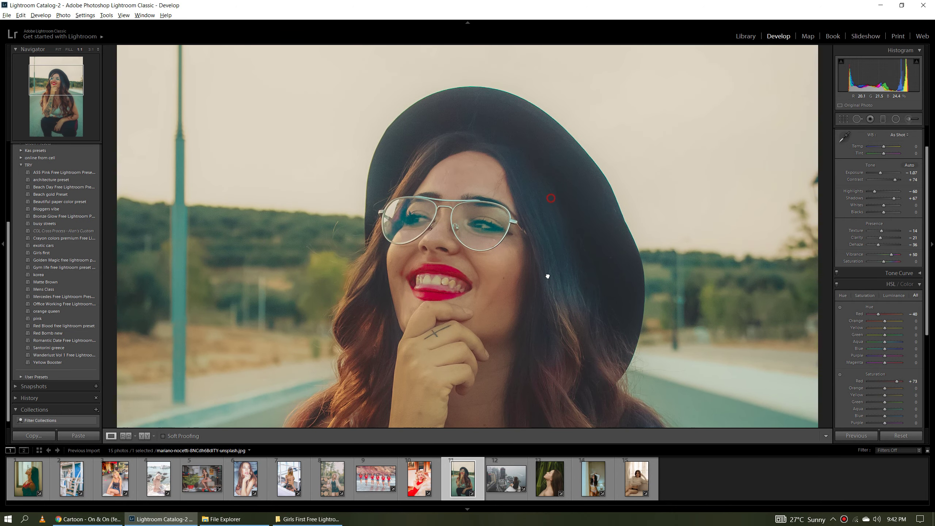
scroll(548, 287, up, 2)
click(547, 300)
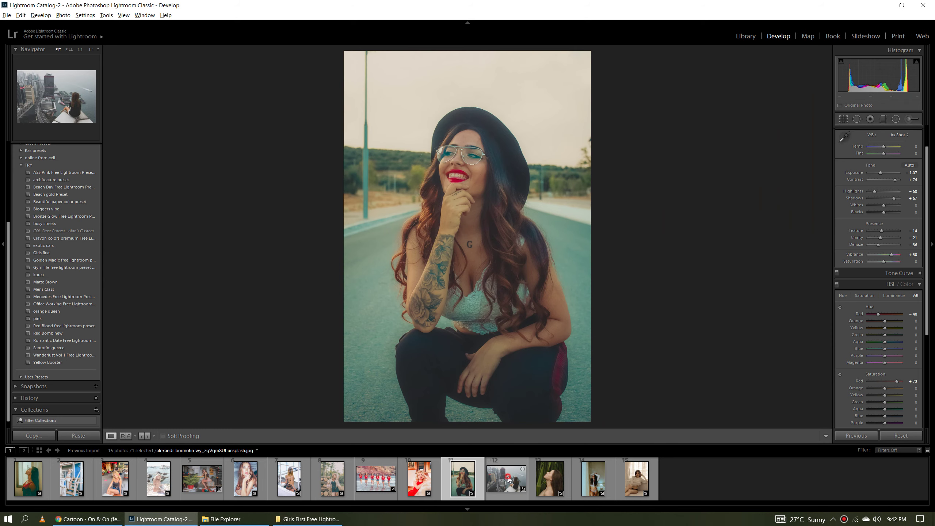
Open the city rooftop photo (photo 12), apply Girls first, and compare before and after
click(508, 479)
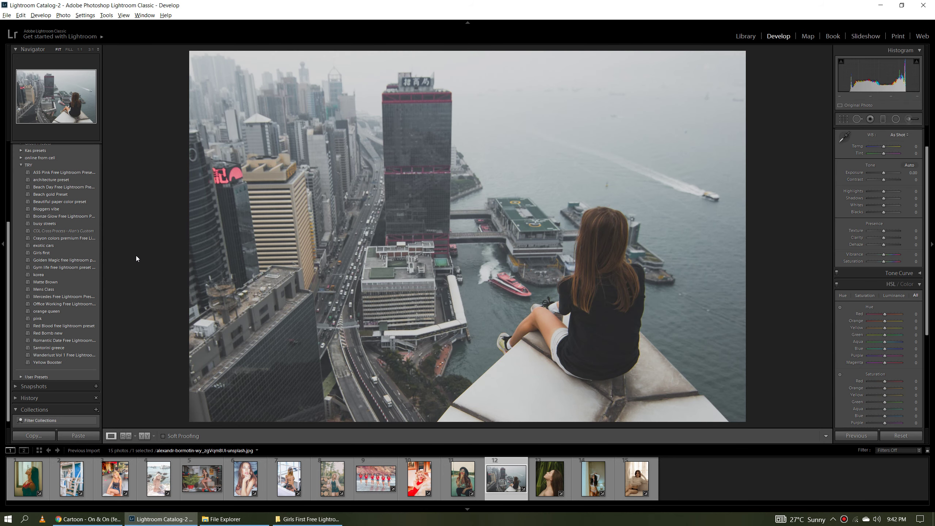
click(65, 253)
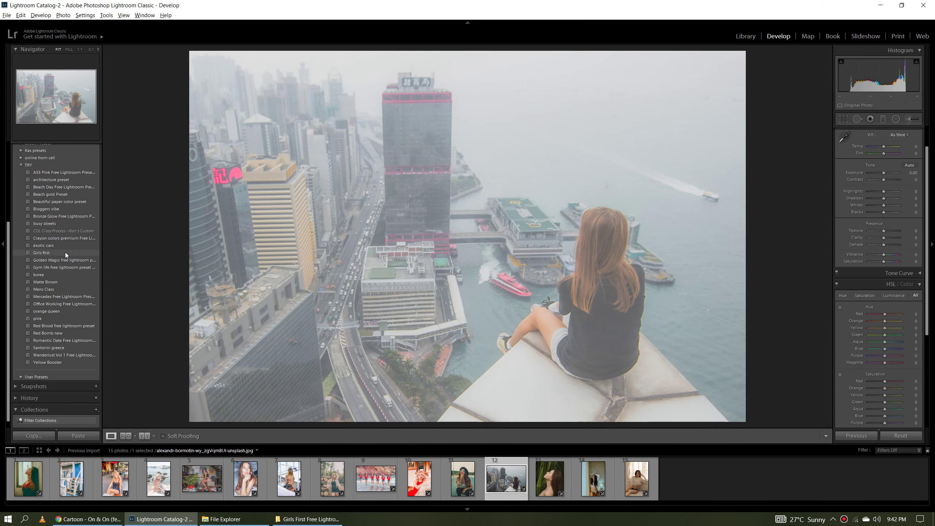
key(y)
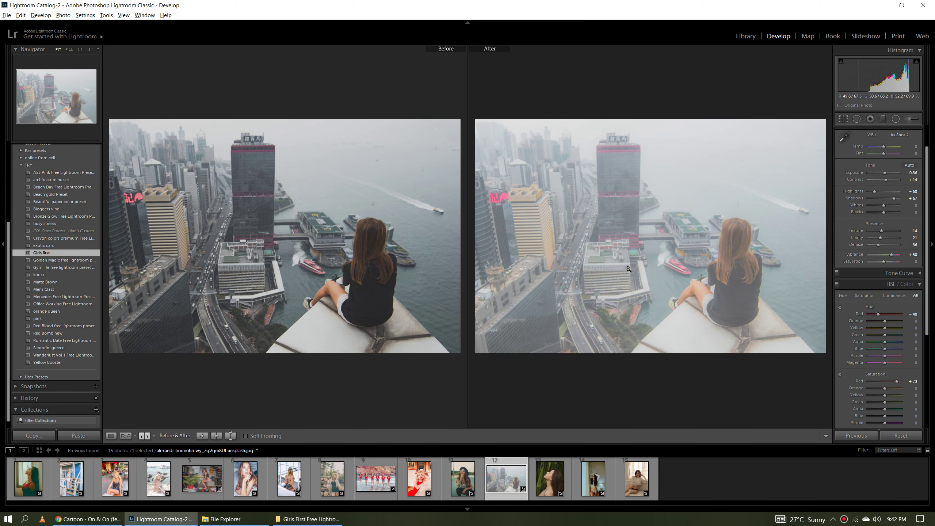
key(y)
Set Dehaze and Clarity both to +50, compare, then open the leafy profile portrait
drag(880, 245, 891, 245)
drag(880, 237, 891, 237)
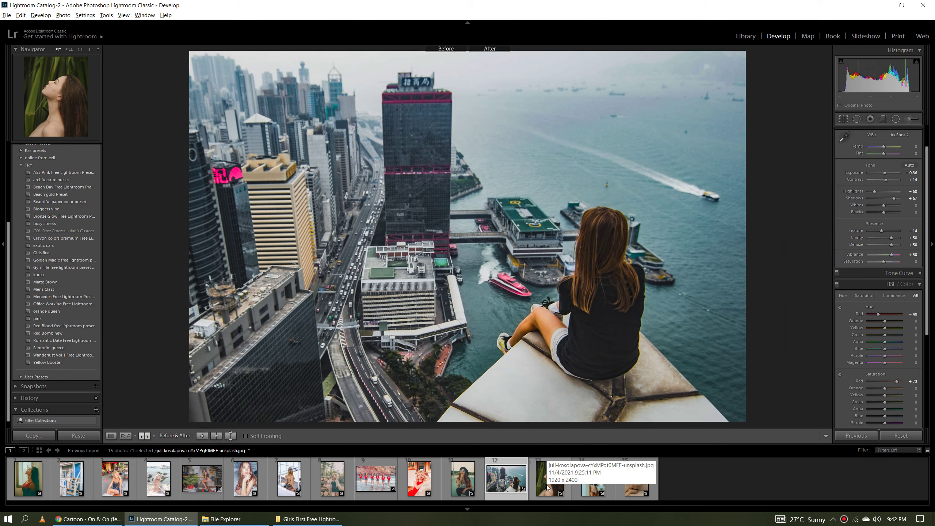
key(y)
key(y)
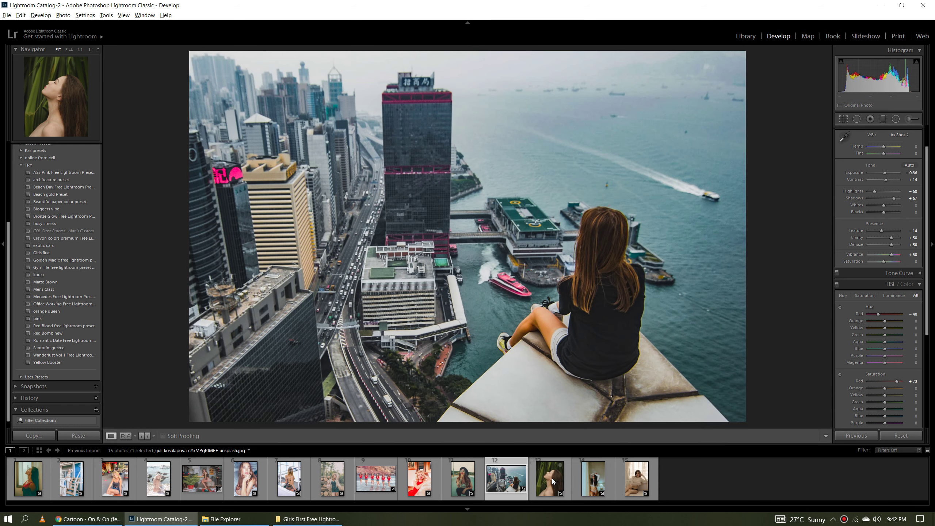
click(552, 478)
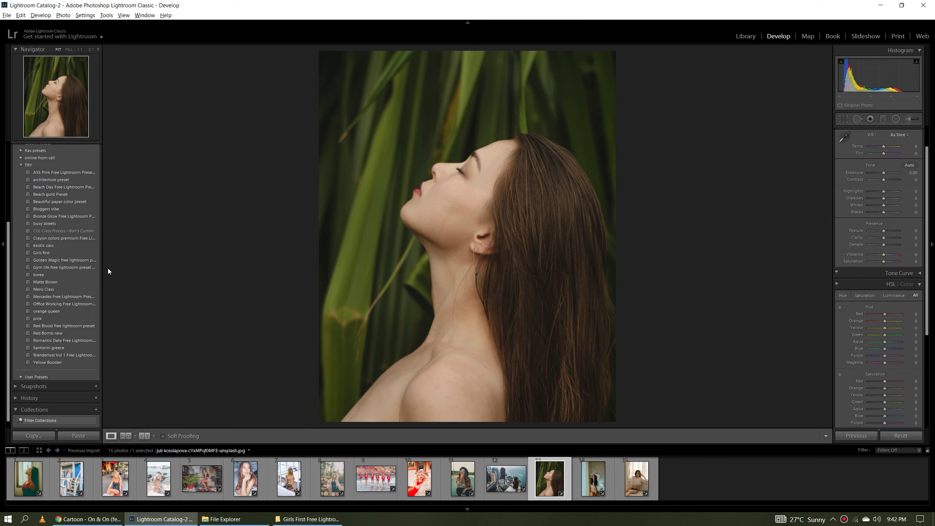
Apply Girls first to the leafy profile portrait, compare before/after at 1:1, then open the raised-arms portrait
click(67, 253)
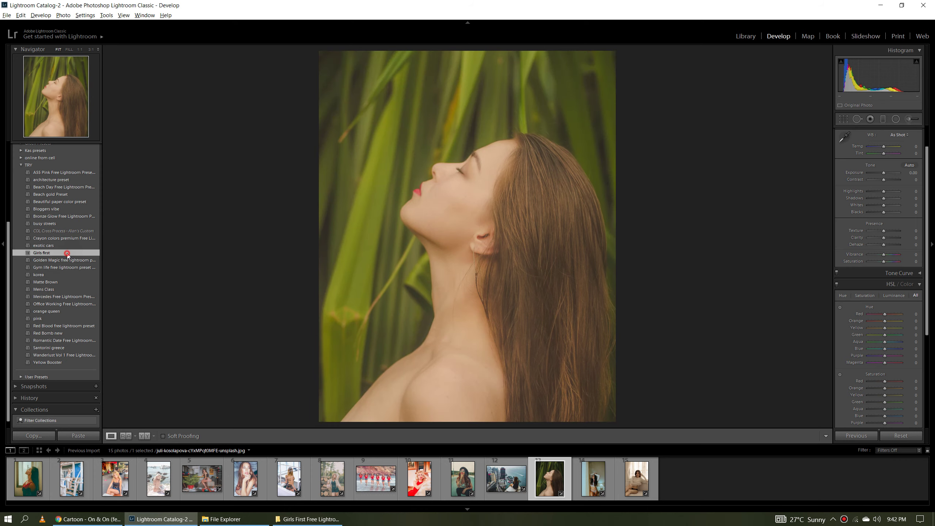
key(y)
click(673, 225)
mouse_move(673, 224)
mouse_down()
mouse_move(701, 340)
mouse_move(686, 141)
mouse_up()
drag(647, 359, 669, 195)
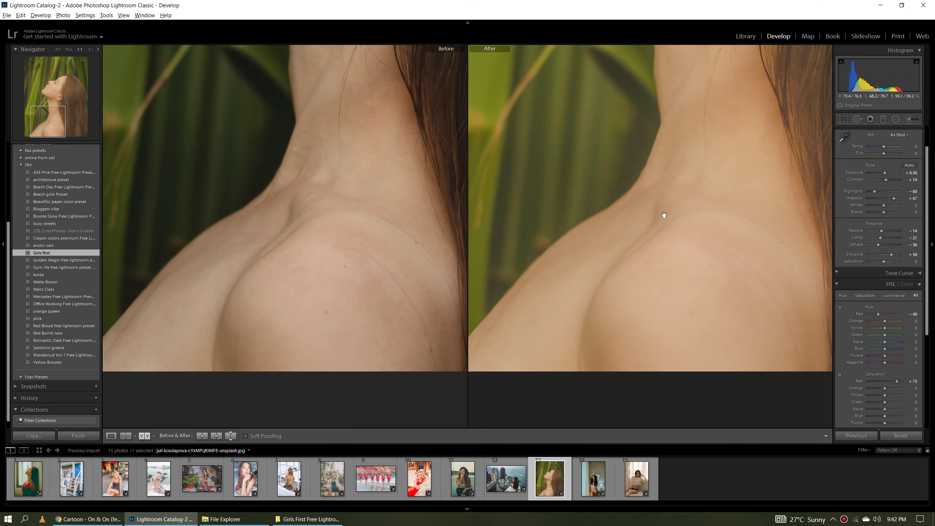
key(y)
click(593, 478)
Apply the Girls first preset to the window-blinds portrait and show it before/after side by side
click(490, 223)
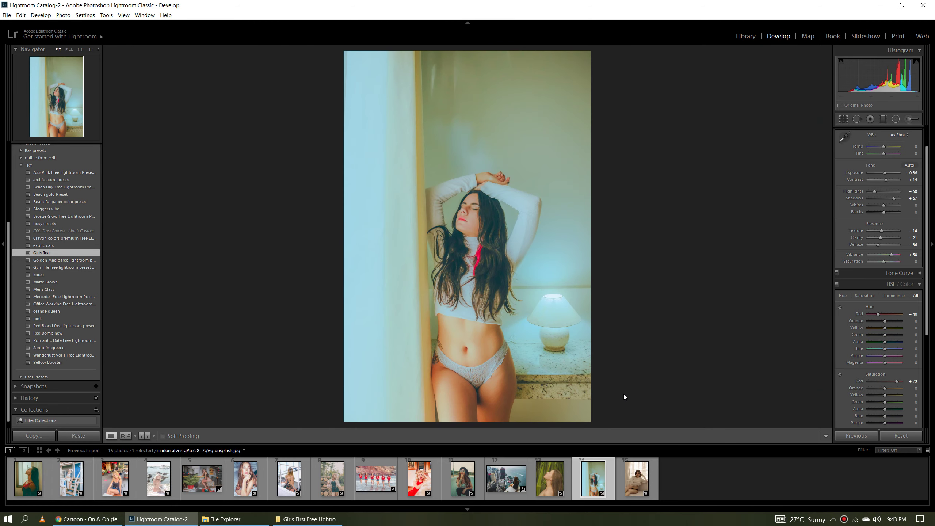
click(633, 477)
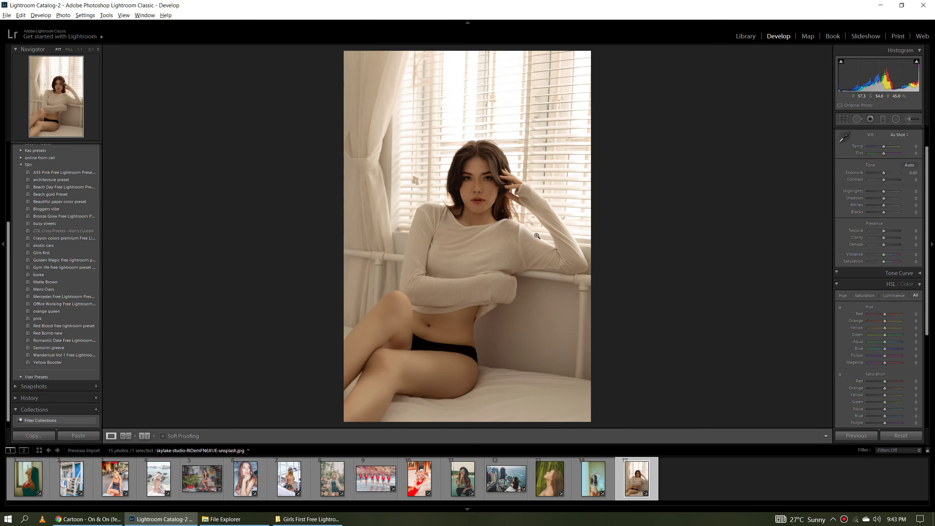
click(49, 252)
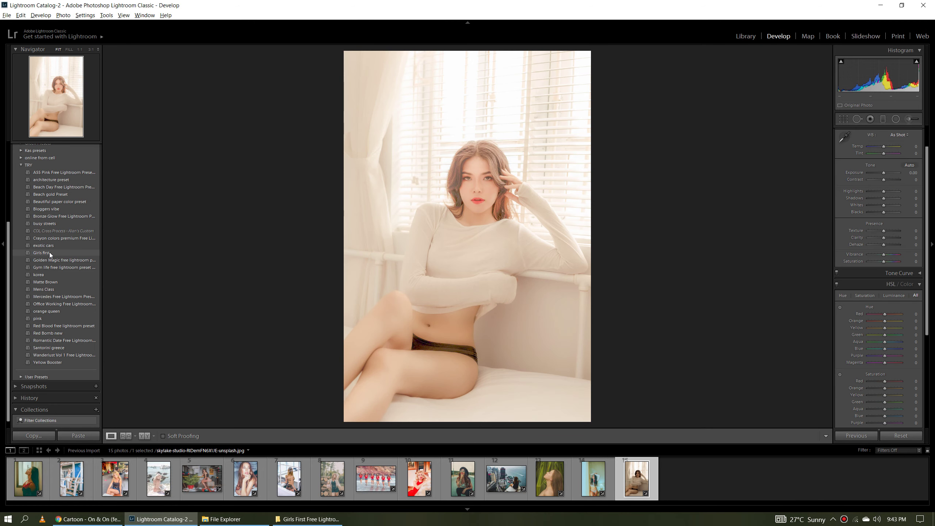
key(y)
Inspect the window-blinds portrait at 1:1 from face to midriff, split and alone
click(637, 199)
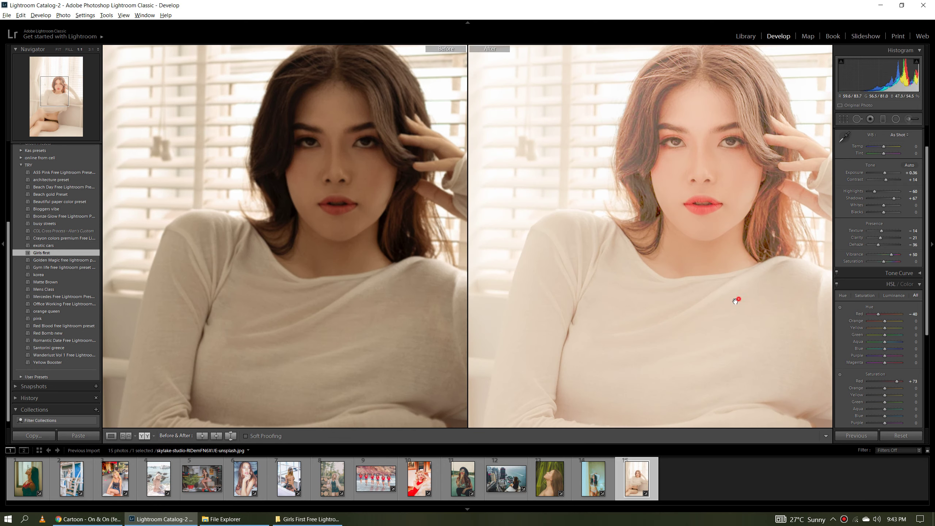
drag(735, 298, 664, 187)
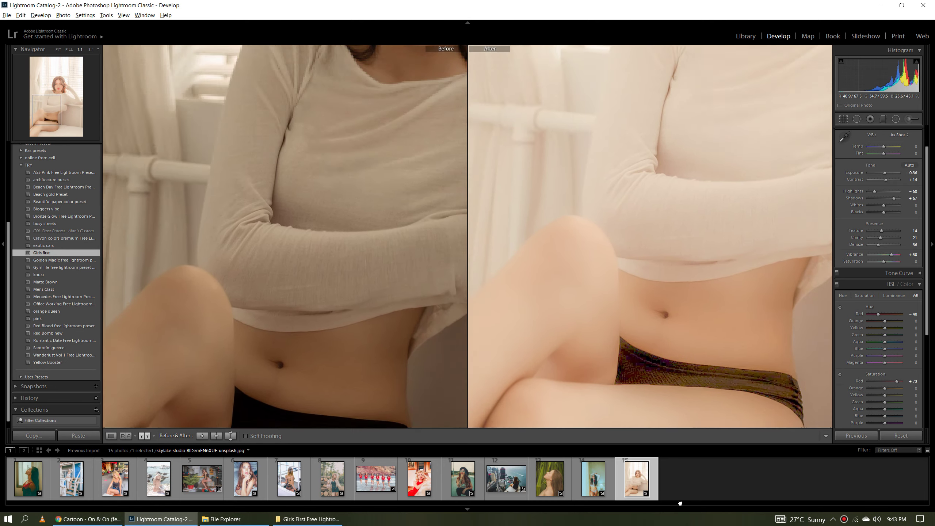
drag(769, 220, 664, 373)
key(y)
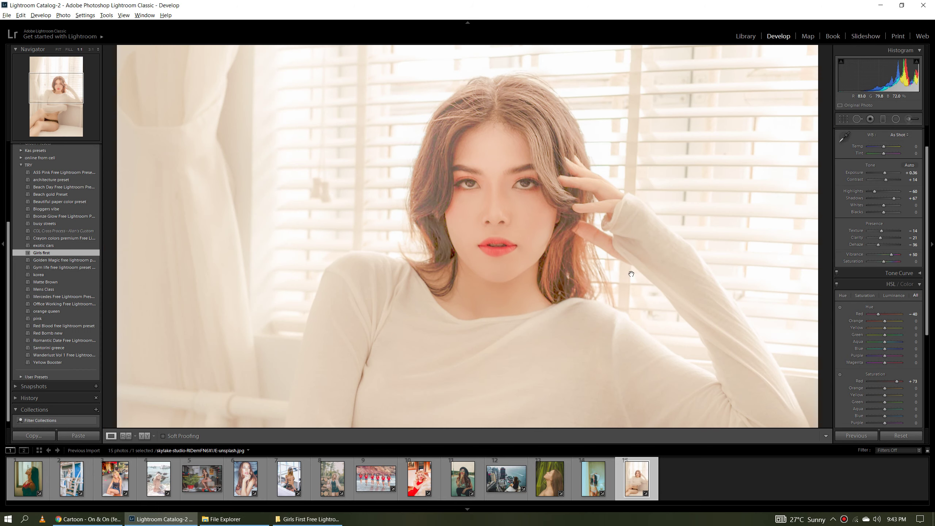
mouse_move(517, 286)
mouse_down()
mouse_move(528, 146)
mouse_move(523, 319)
mouse_move(523, 122)
mouse_up()
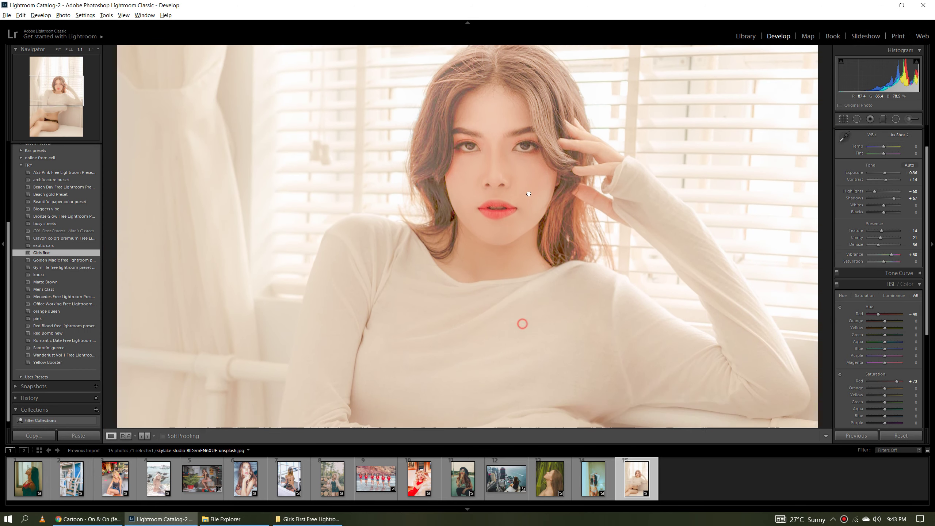
mouse_move(468, 349)
mouse_down()
mouse_move(621, 182)
mouse_move(580, 382)
mouse_up()
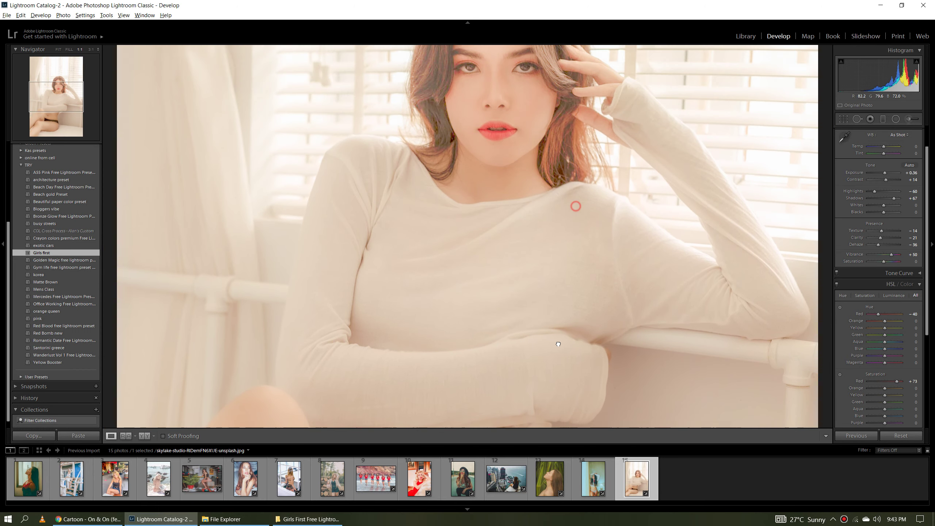
drag(576, 202, 534, 306)
Show the raised-arms portrait before/after, framing its face and raised arms
key(y)
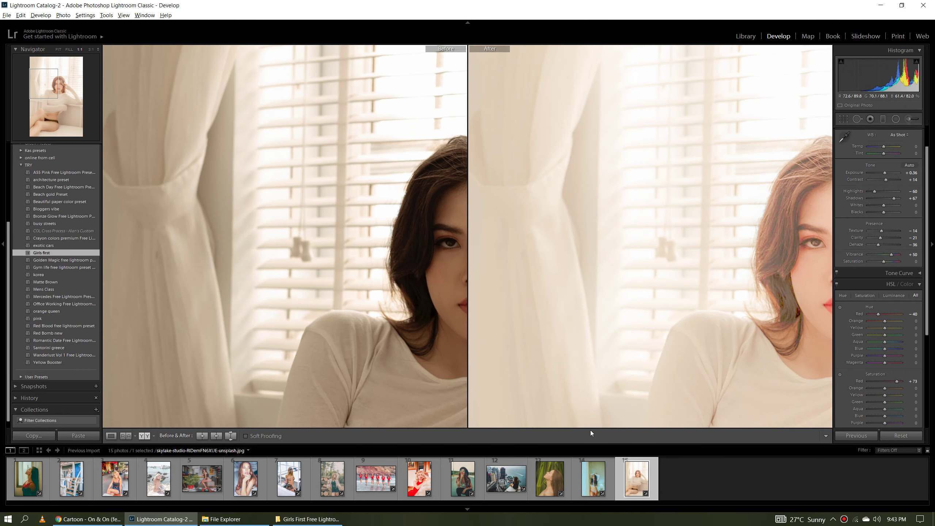
click(592, 478)
drag(424, 354, 282, 296)
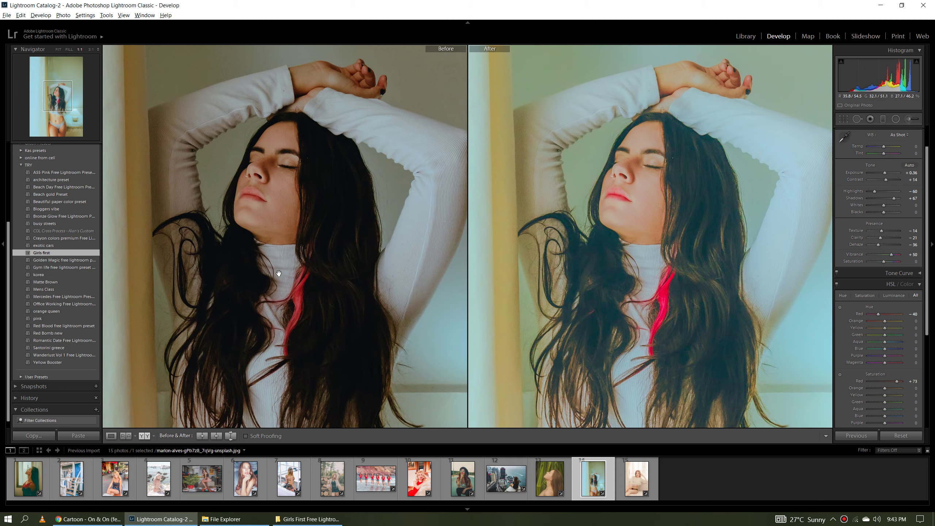
Toggle Before/After off and on, then fit the whole raised-arms portrait in view
key(y)
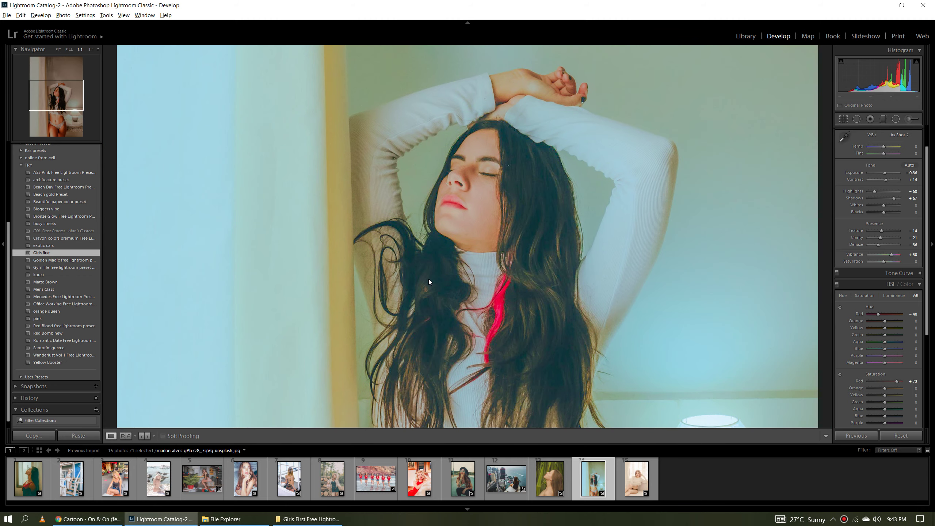
key(y)
key(y)
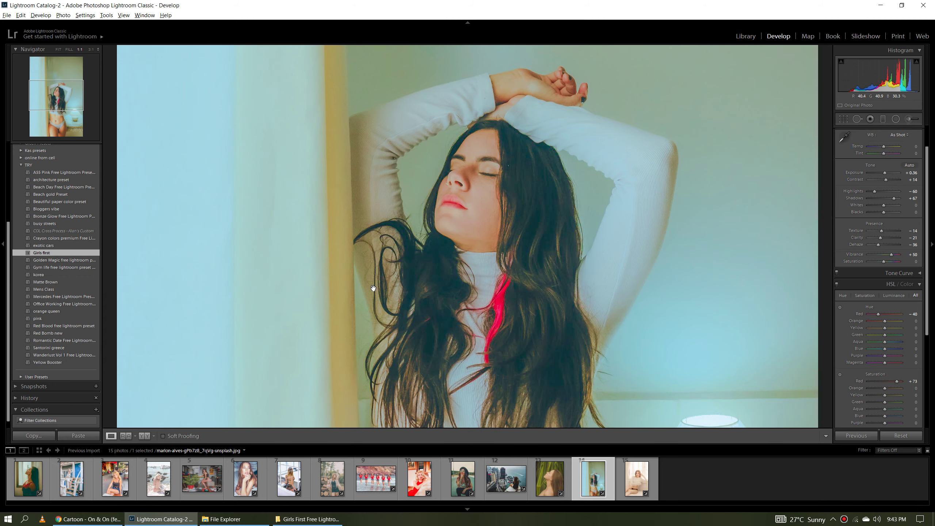
click(374, 289)
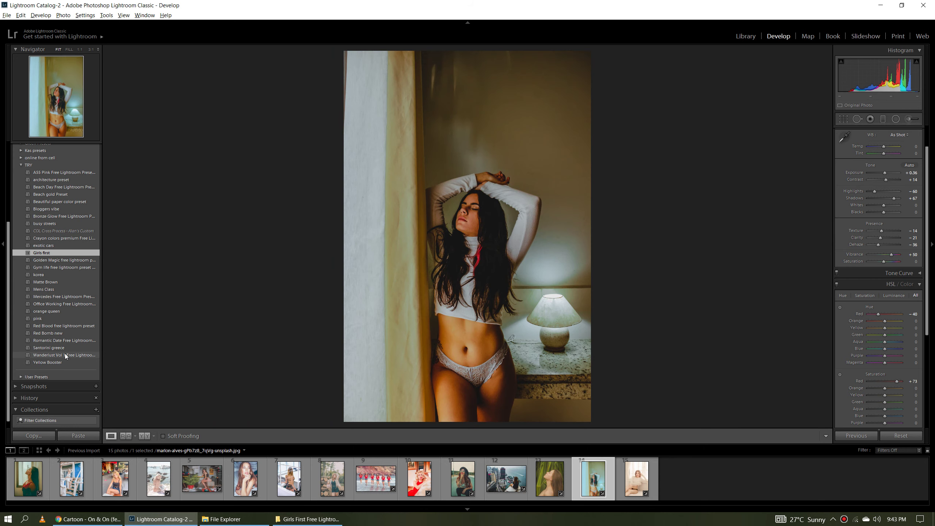